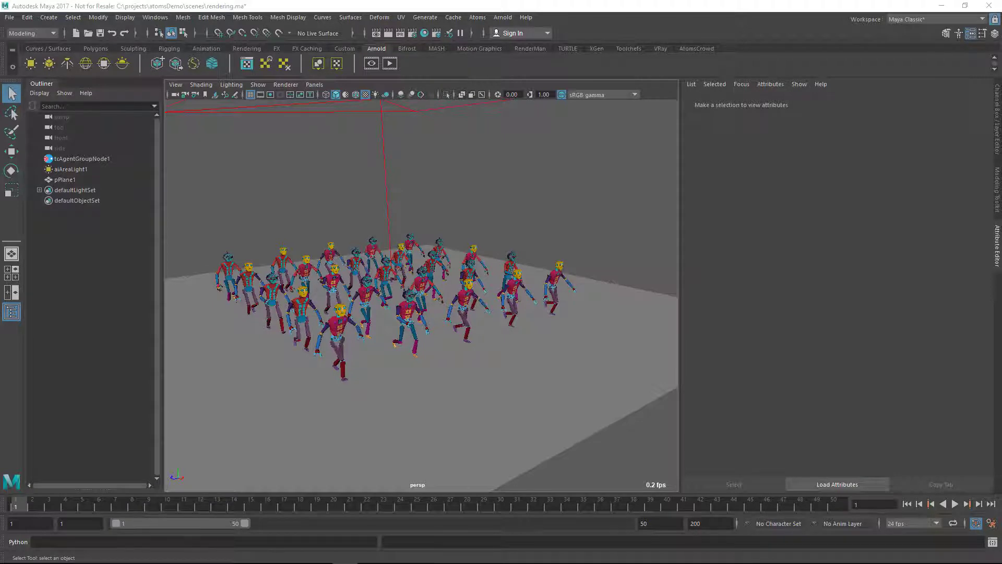
Render the current frame of the robot crowd in Arnold and move the render window aside.
left_click(88, 158)
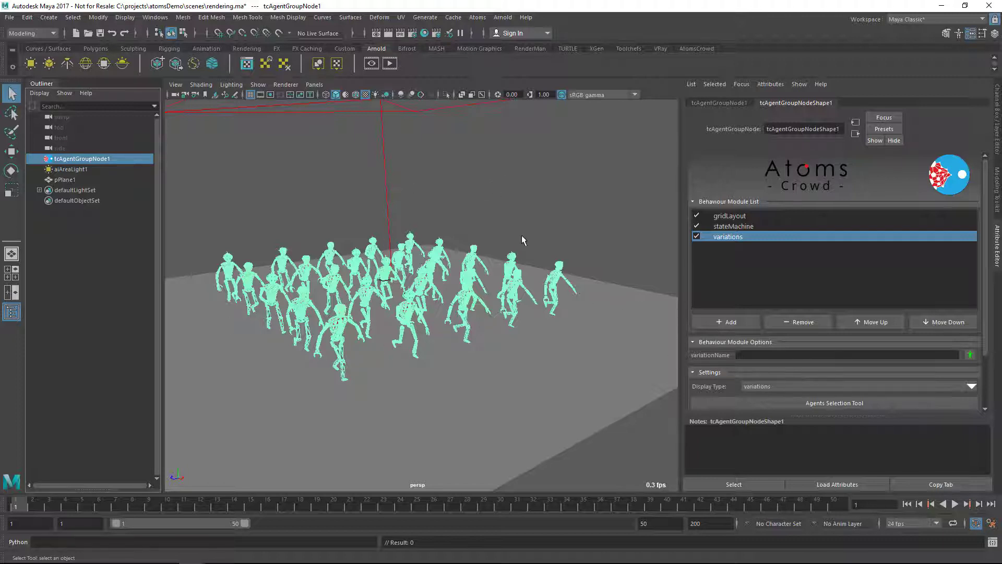
left_click(530, 219)
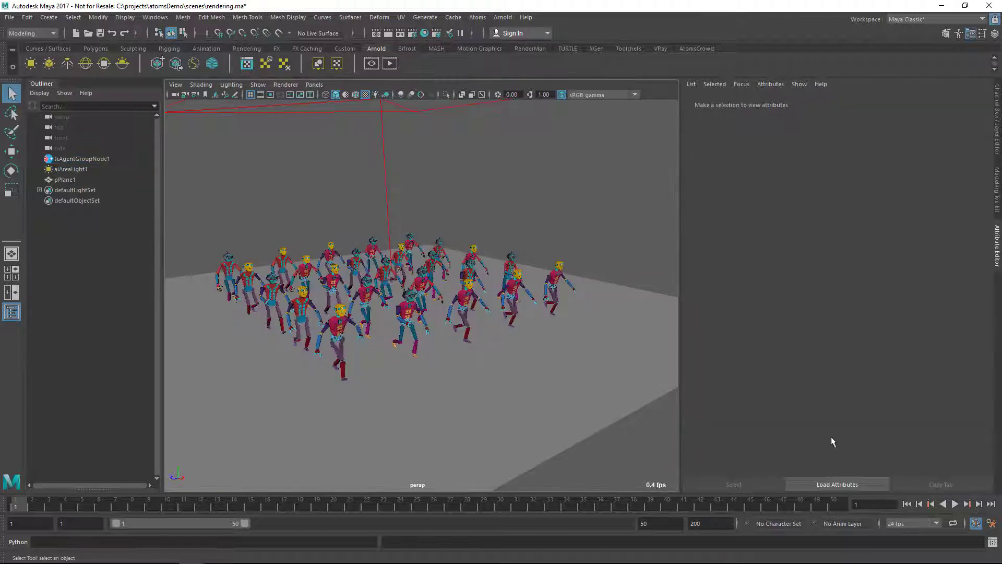
left_click(388, 33)
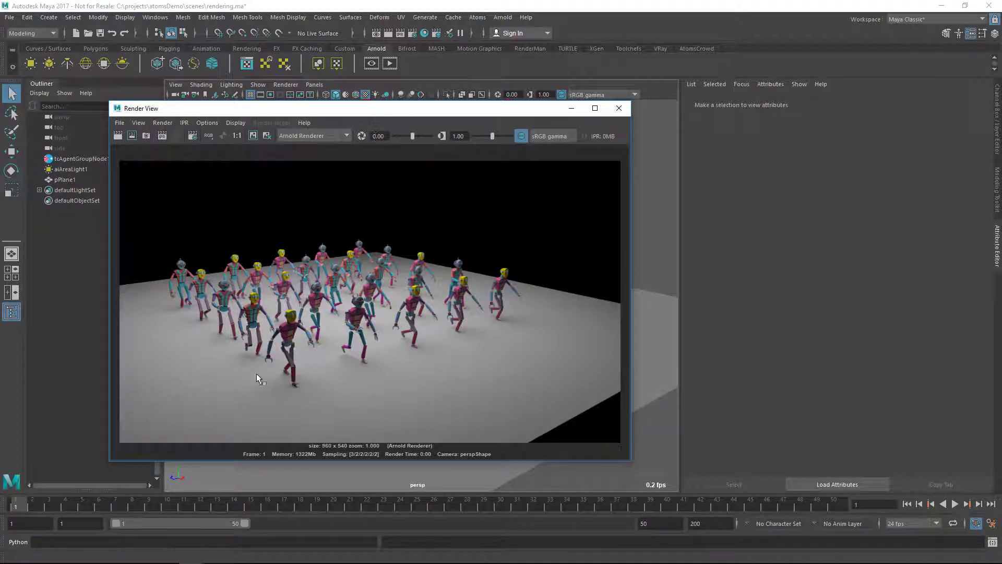
left_click_drag(363, 113, 352, 132)
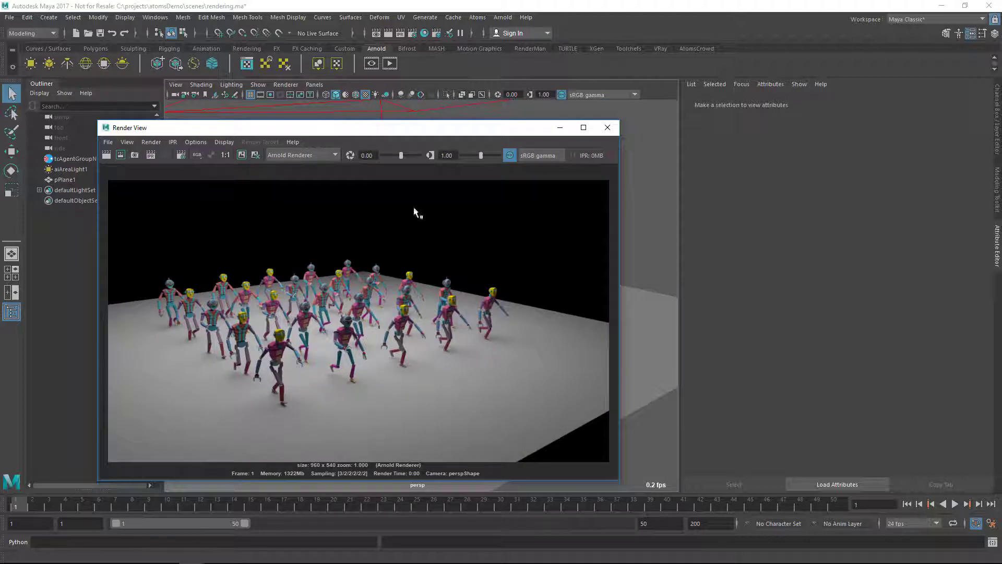
left_click_drag(406, 127, 0, 167)
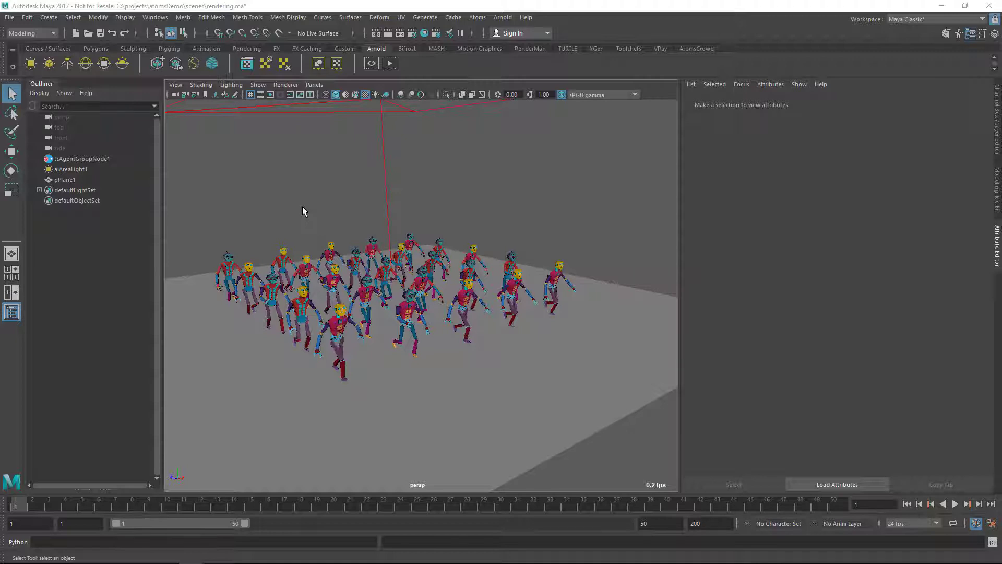
Review the list of installed plug-ins, then close it.
left_click(155, 17)
mouse_move(209, 117)
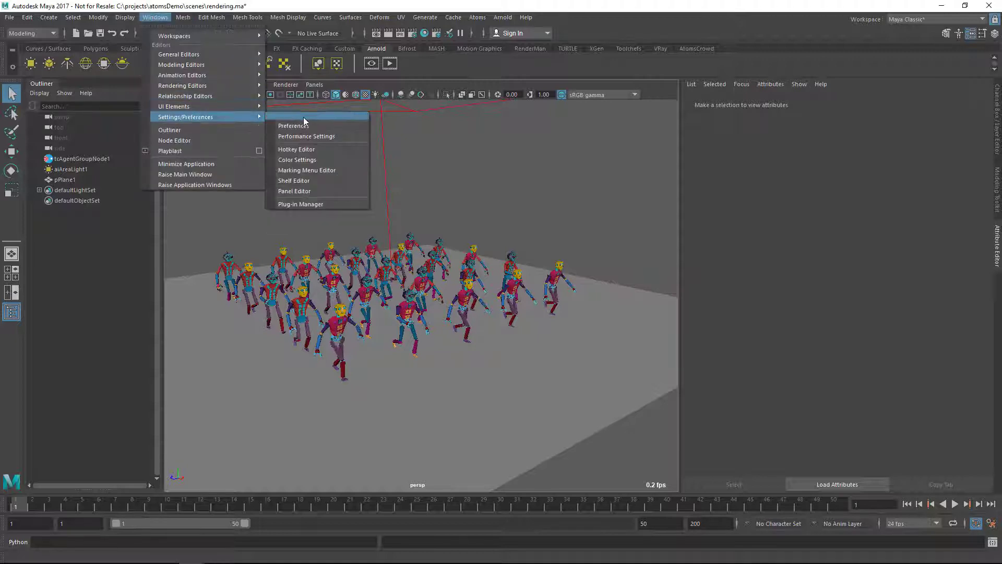
left_click(300, 204)
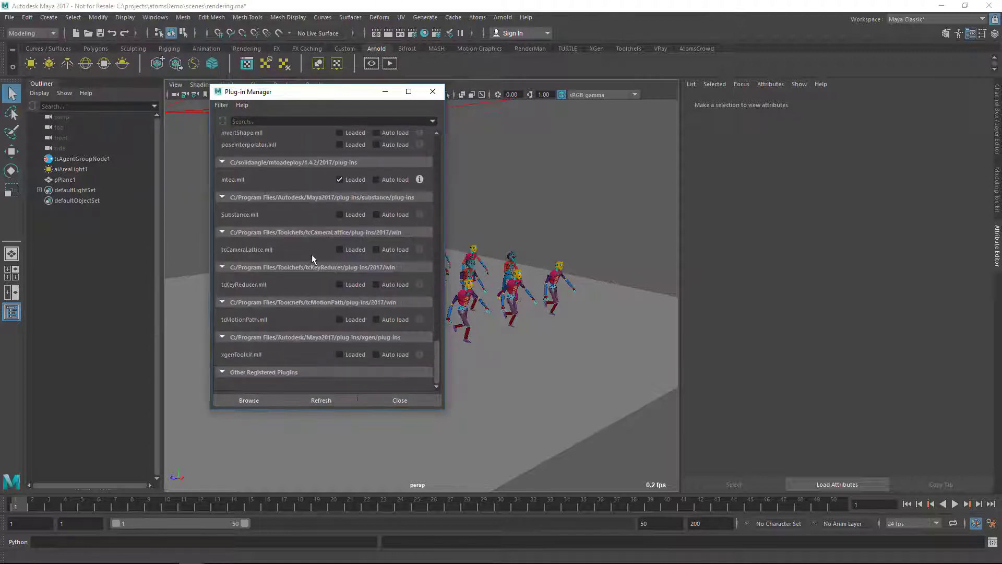
scroll(316, 252, "up", 8)
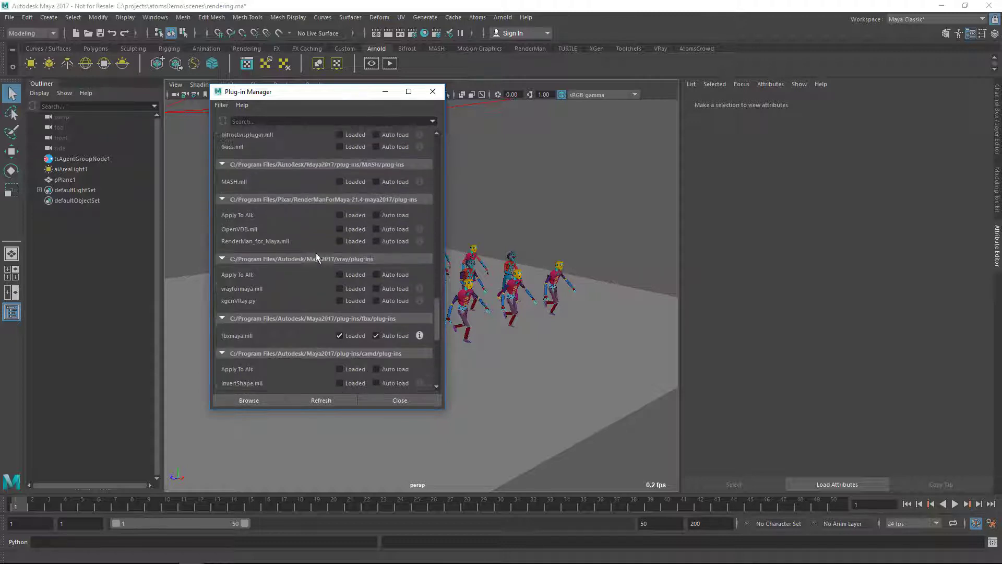
scroll(316, 252, "up", 5)
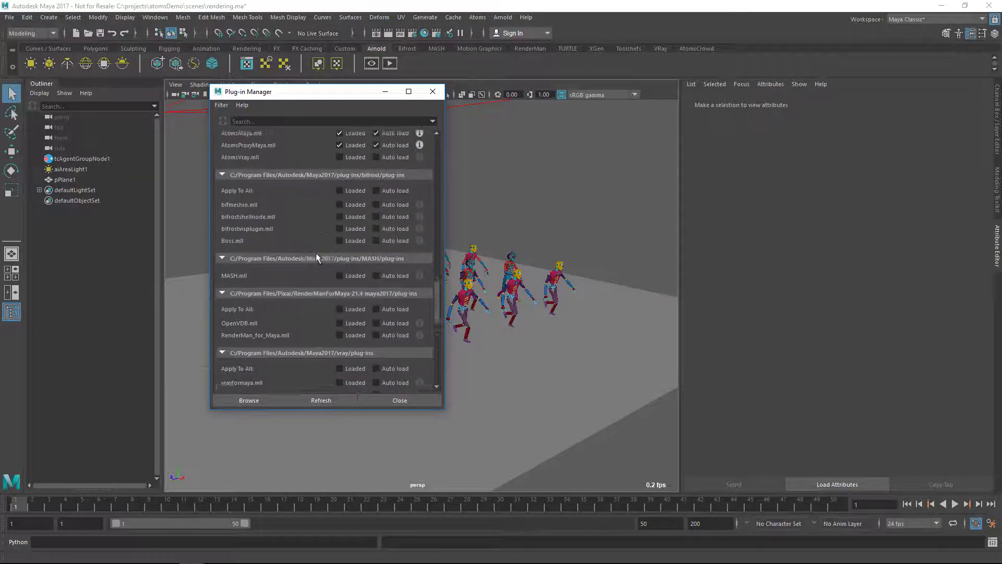
left_click(432, 93)
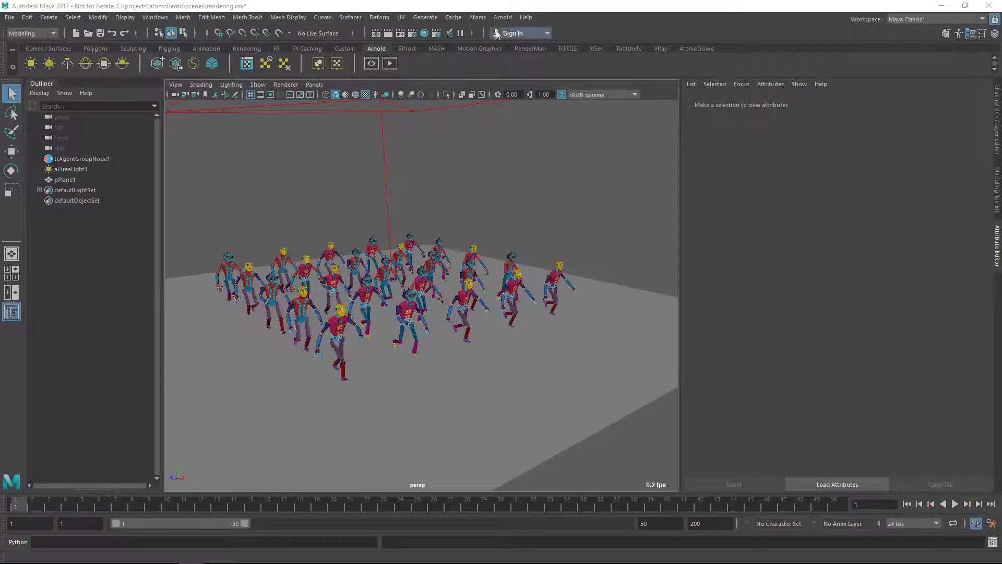
Export the crowd cache as cache.atoms with the Cache Exporter and return to frame 1.
left_click(477, 18)
mouse_move(554, 49)
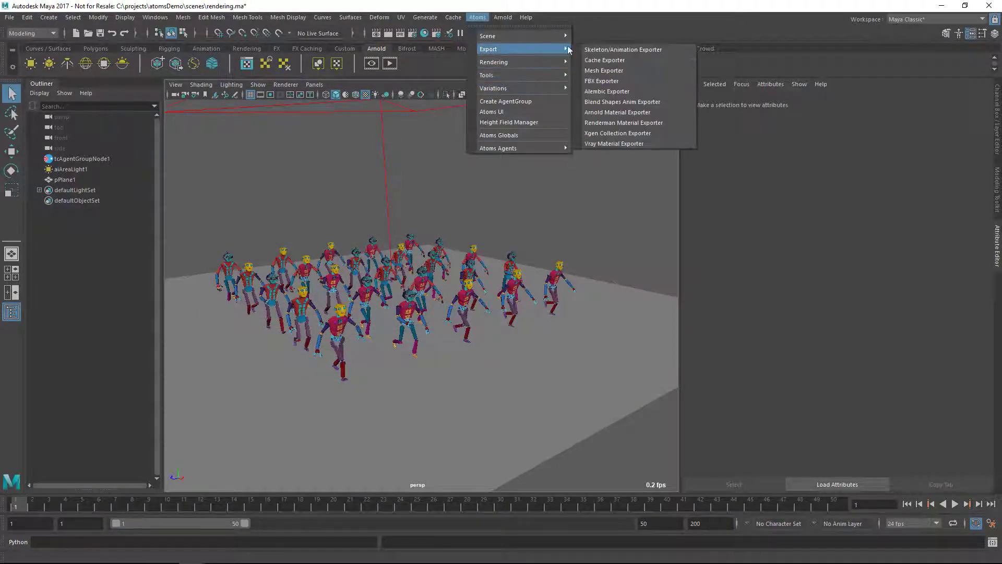
left_click(606, 60)
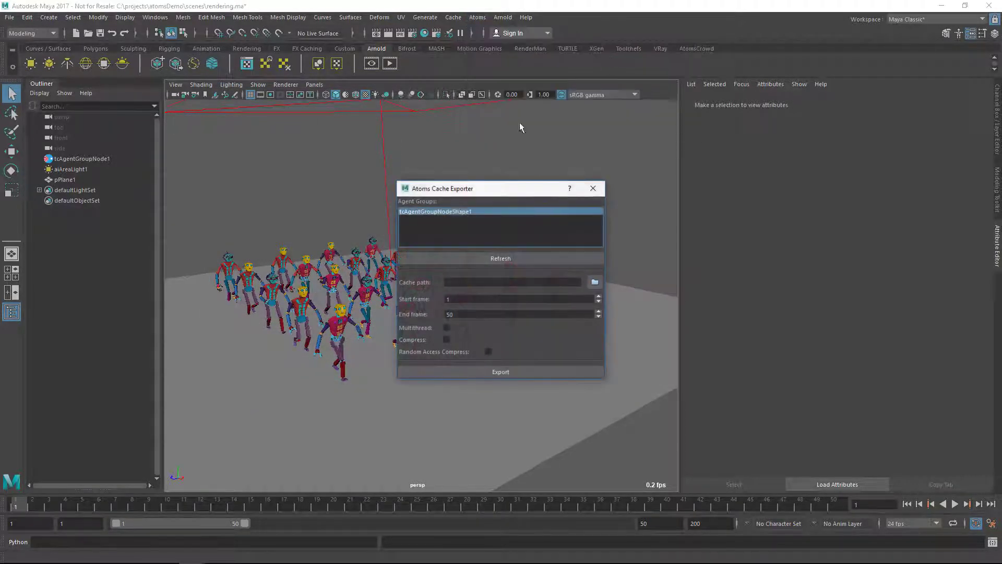
left_click(595, 282)
type("cac")
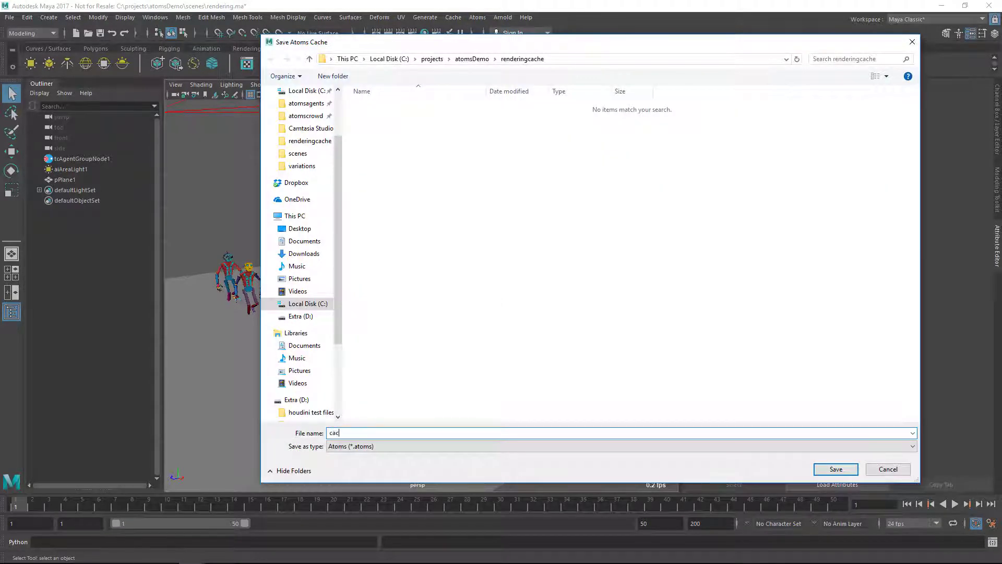
type("he")
key("Return")
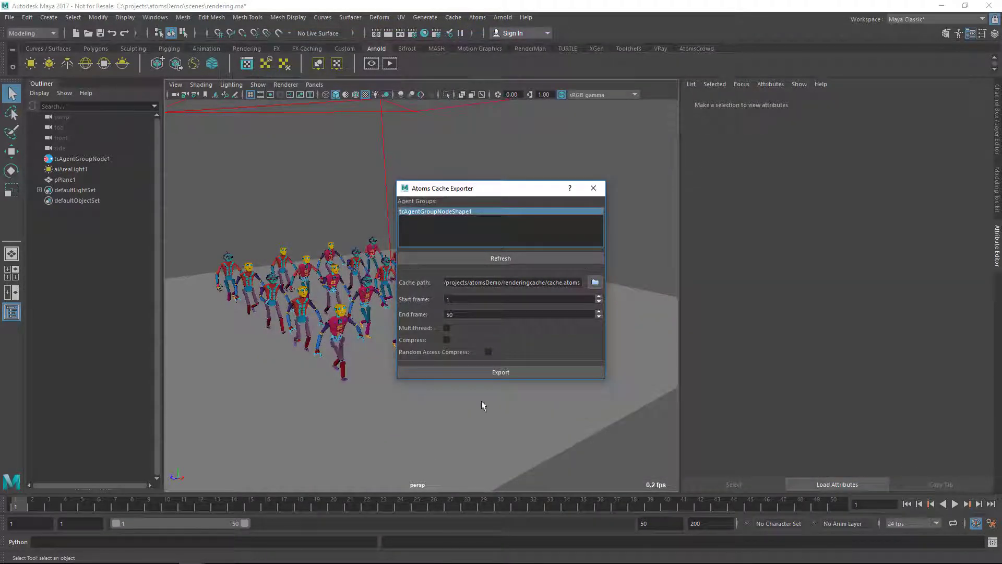
left_click(485, 371)
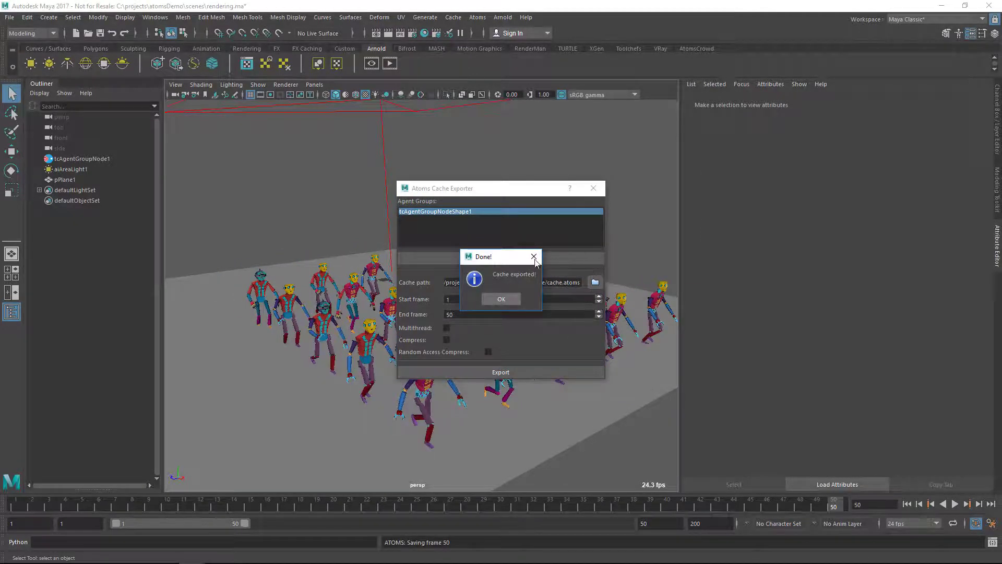
left_click(534, 256)
left_click(593, 188)
left_click(907, 505)
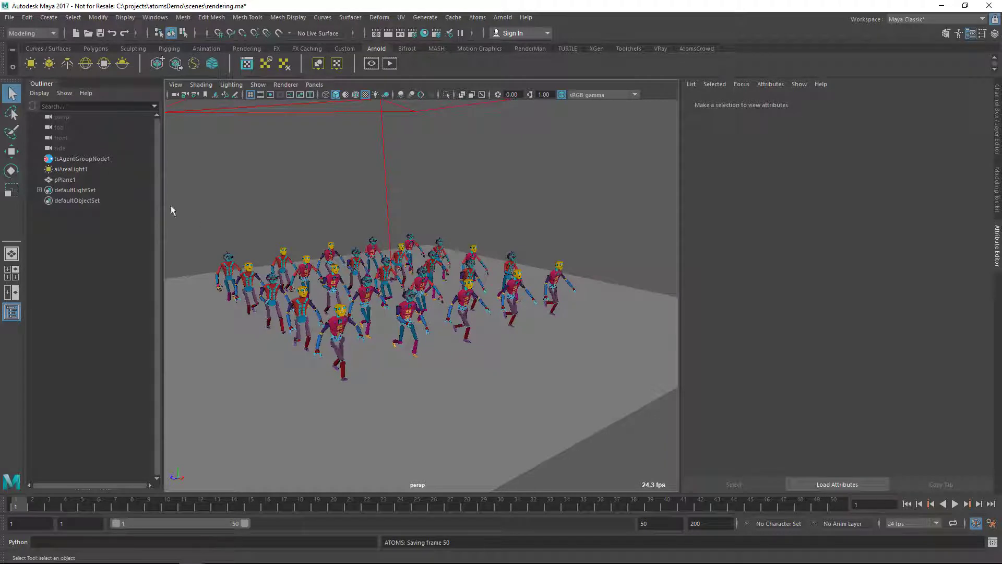
Hide the original agent group node and create an Atoms proxy node.
left_click(102, 159)
key("h")
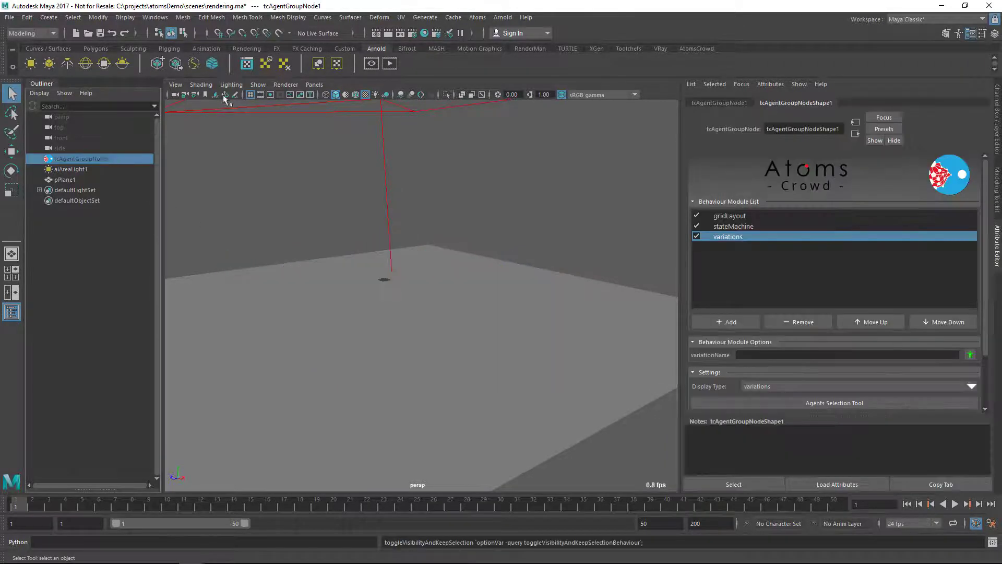
left_click(477, 18)
mouse_move(496, 51)
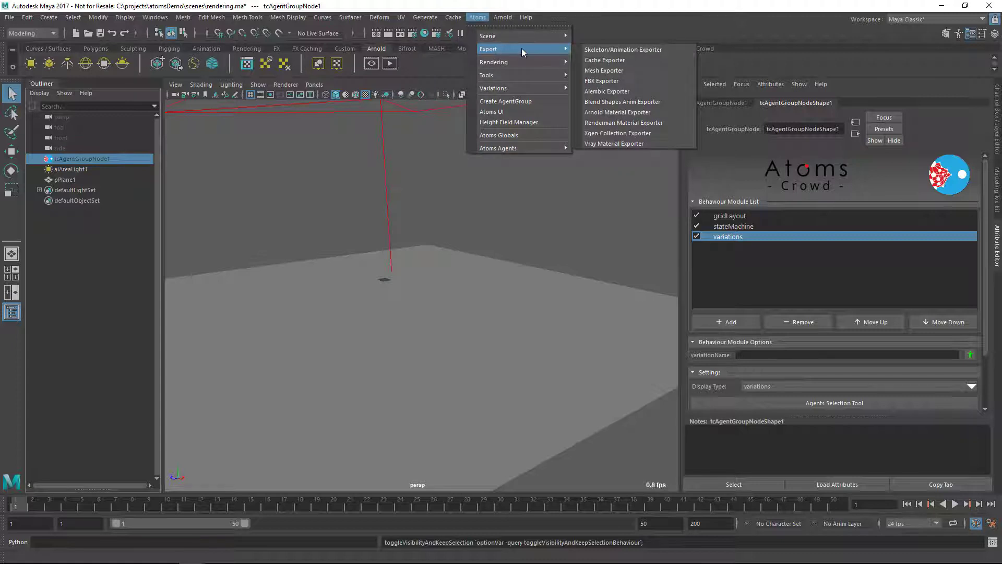
left_click(603, 61)
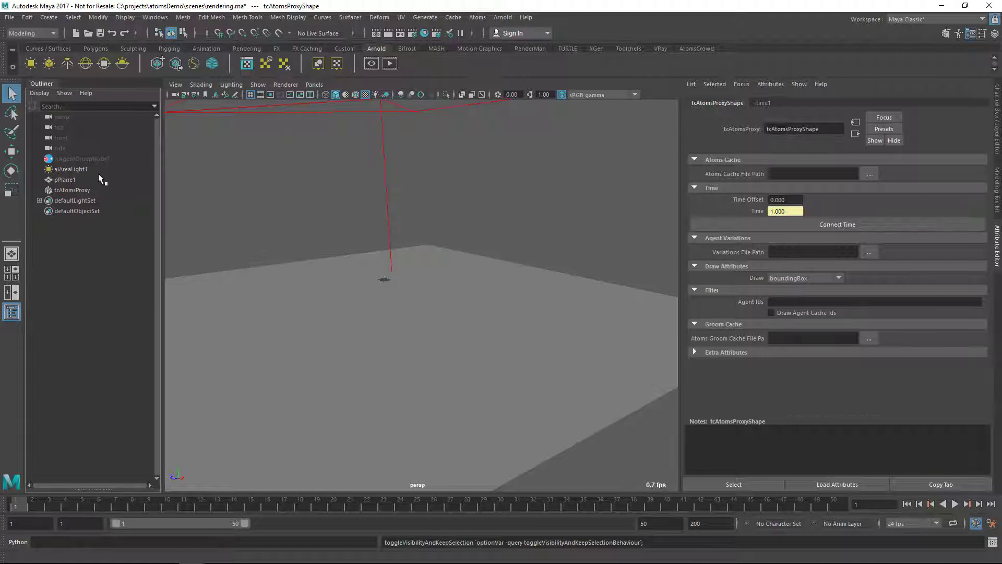
Load cache.atoms into the proxy and set its Draw mode to variations.
left_click(869, 174)
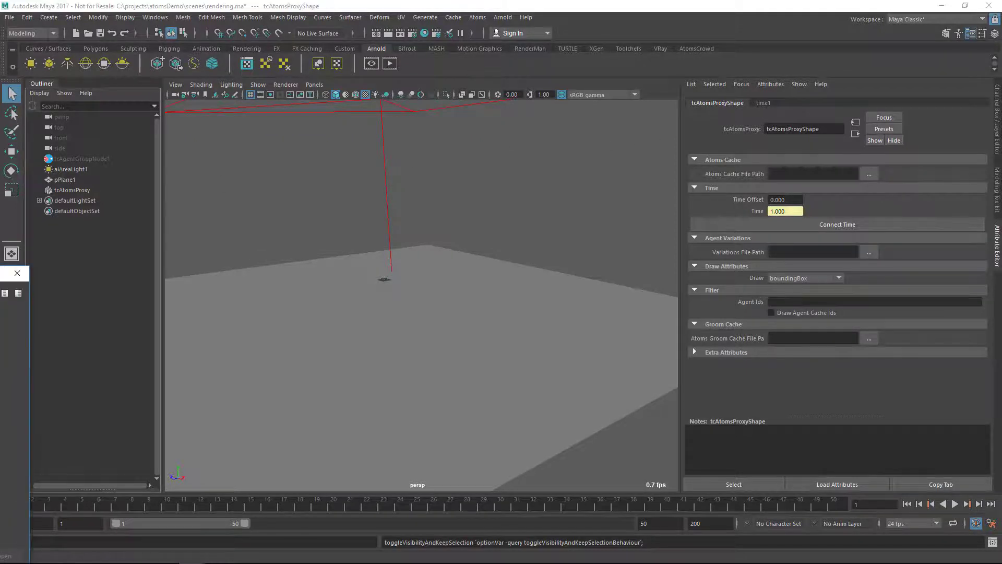
left_click_drag(379, 218, 372, 420)
double_click(212, 428)
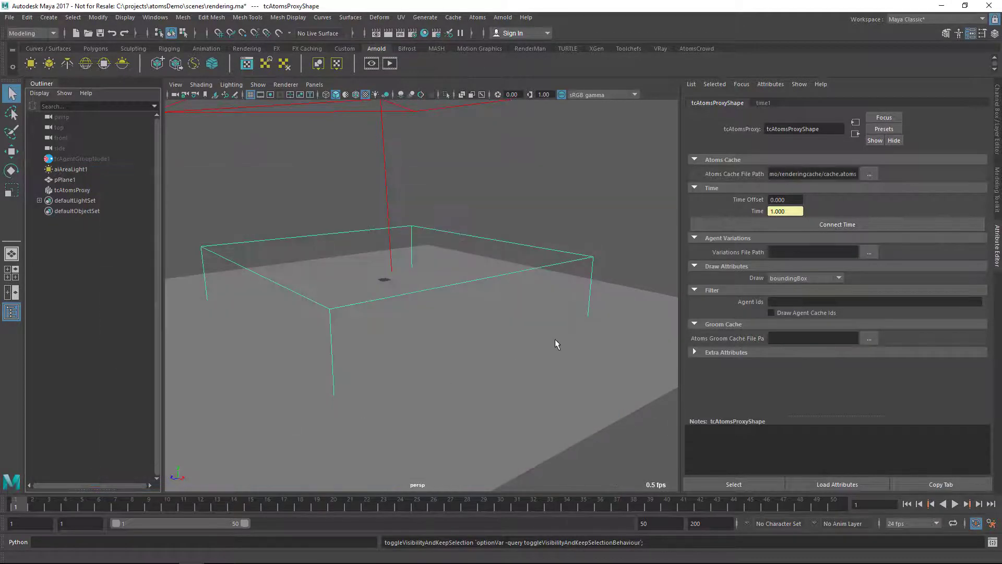
left_click(781, 277)
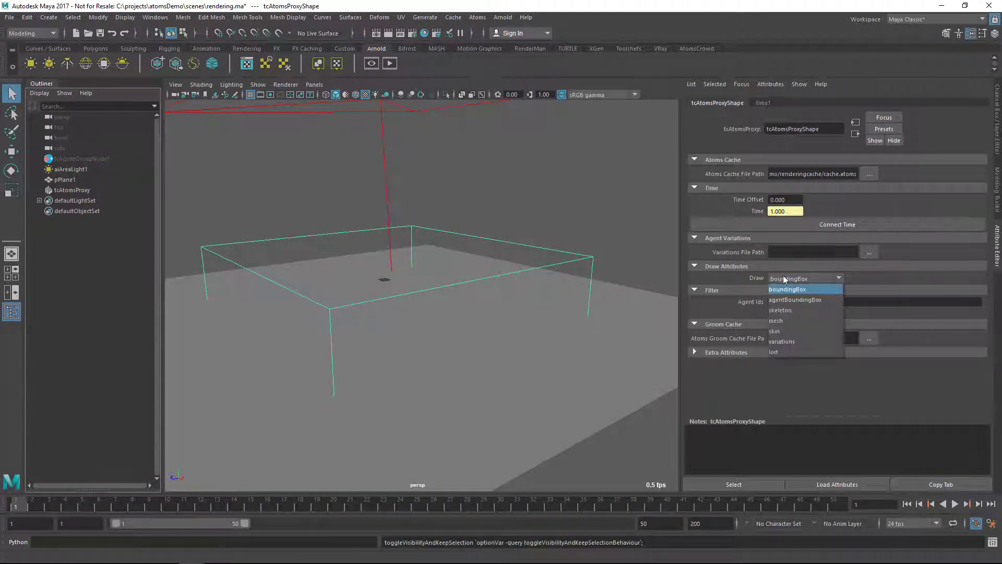
left_click(782, 341)
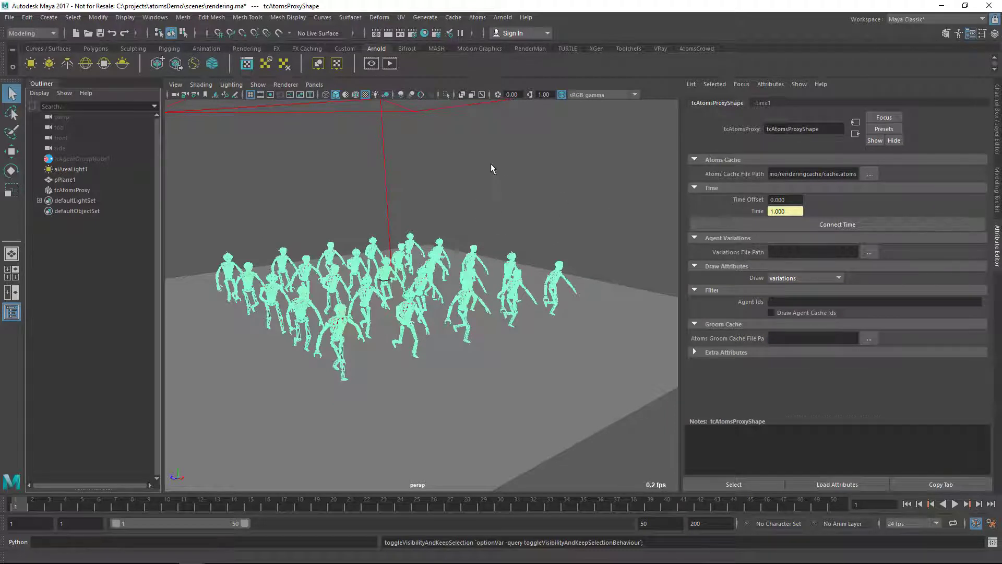
Check the installed plug-ins list and close it again.
left_click(155, 17)
mouse_move(184, 116)
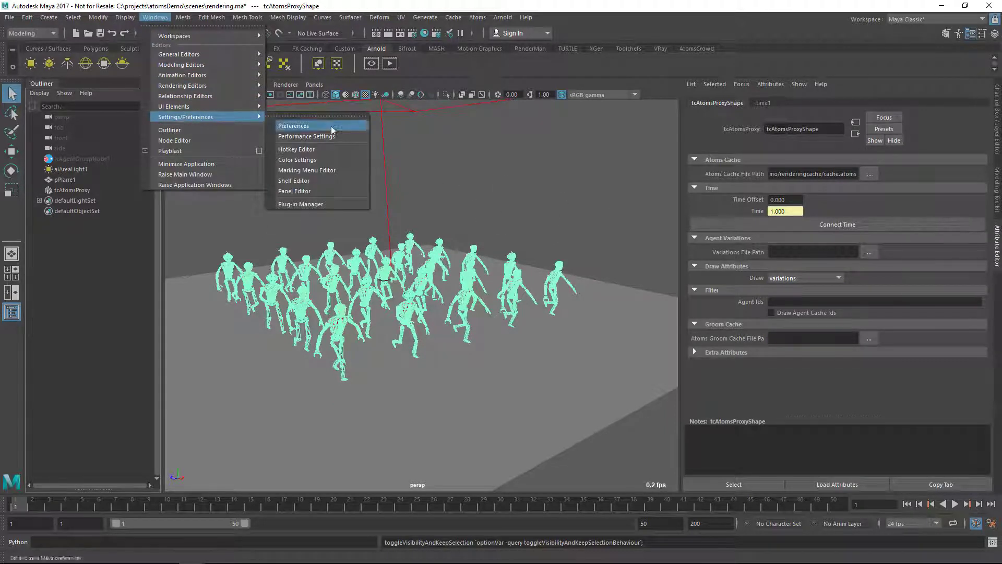
left_click(301, 204)
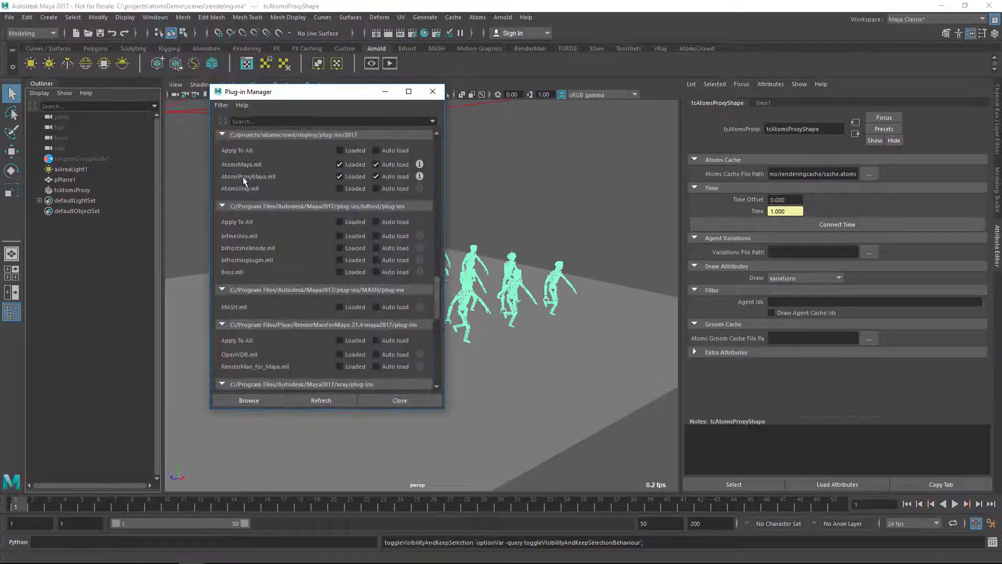
left_click(432, 92)
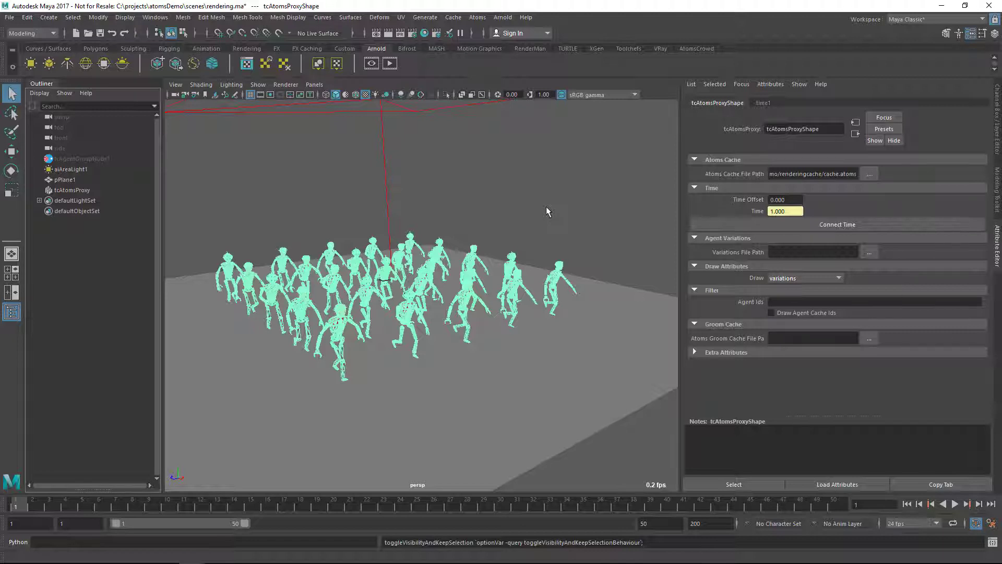
left_click(547, 211)
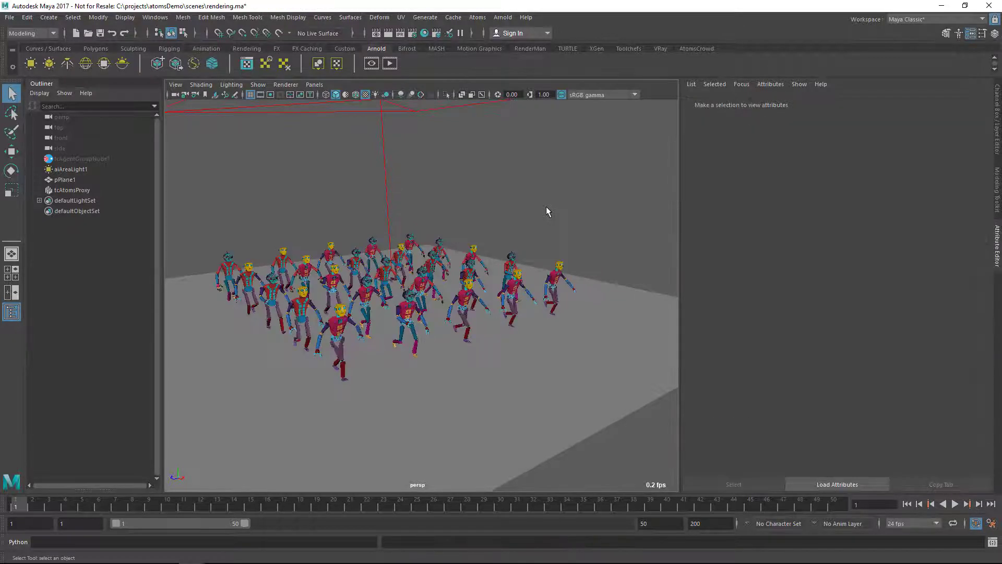
left_click_drag(325, 228, 343, 249)
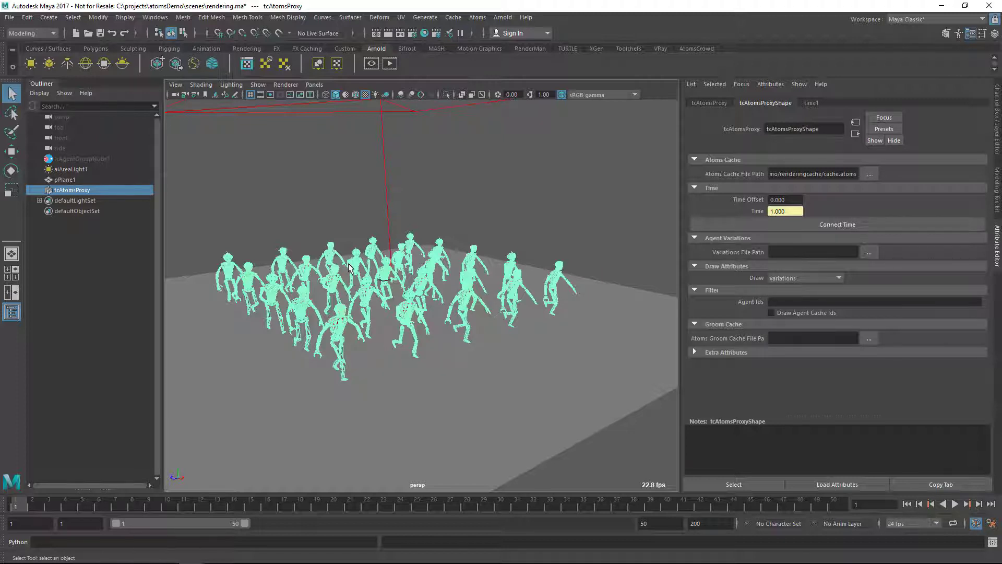
key("alt+v")
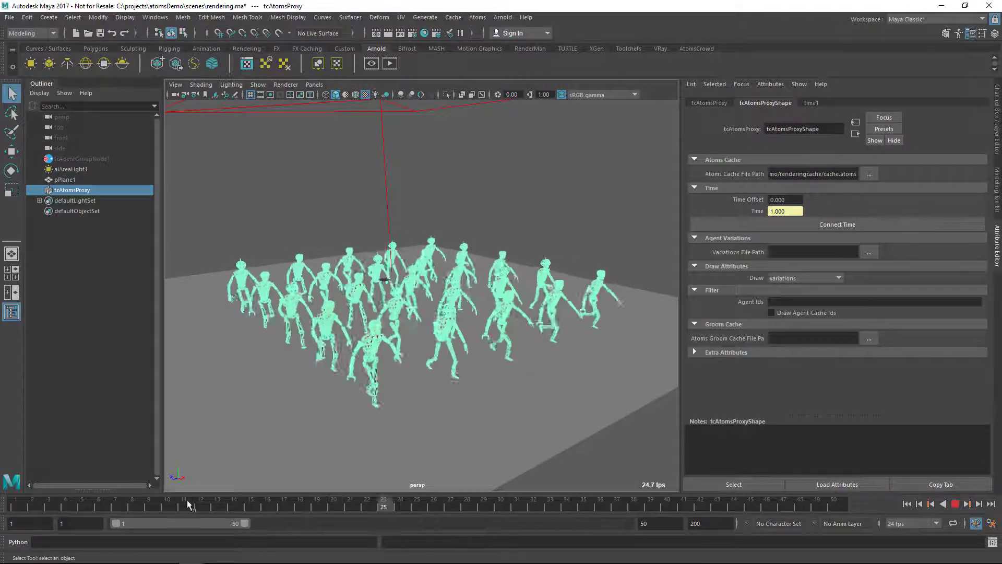
key("alt+shift+v")
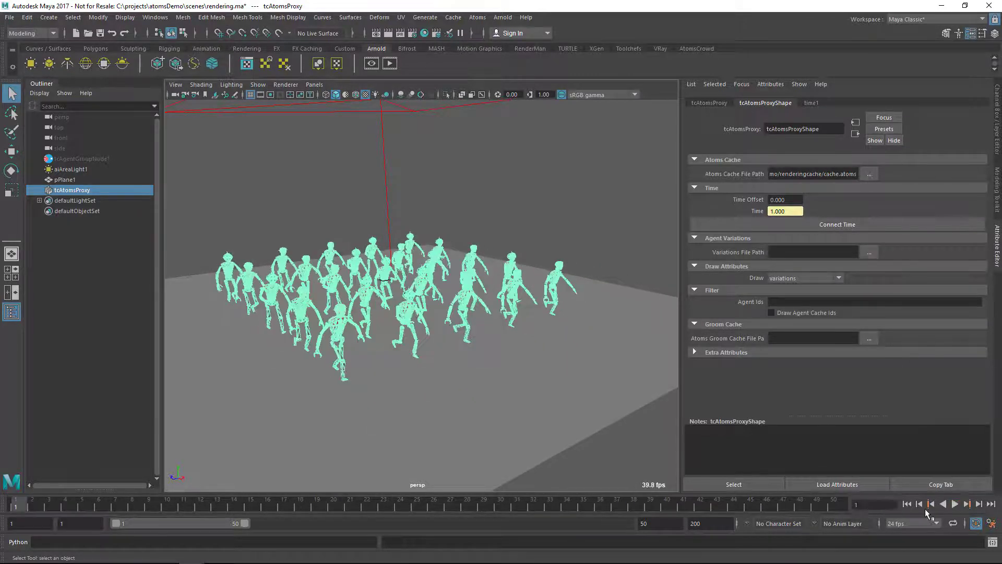
key("alt+v")
key("alt+v")
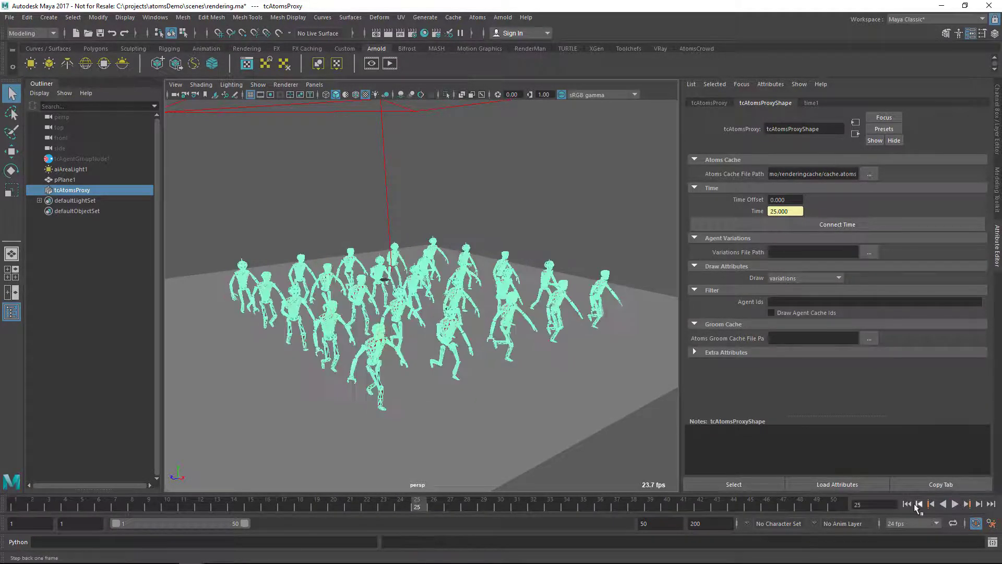
left_click(907, 504)
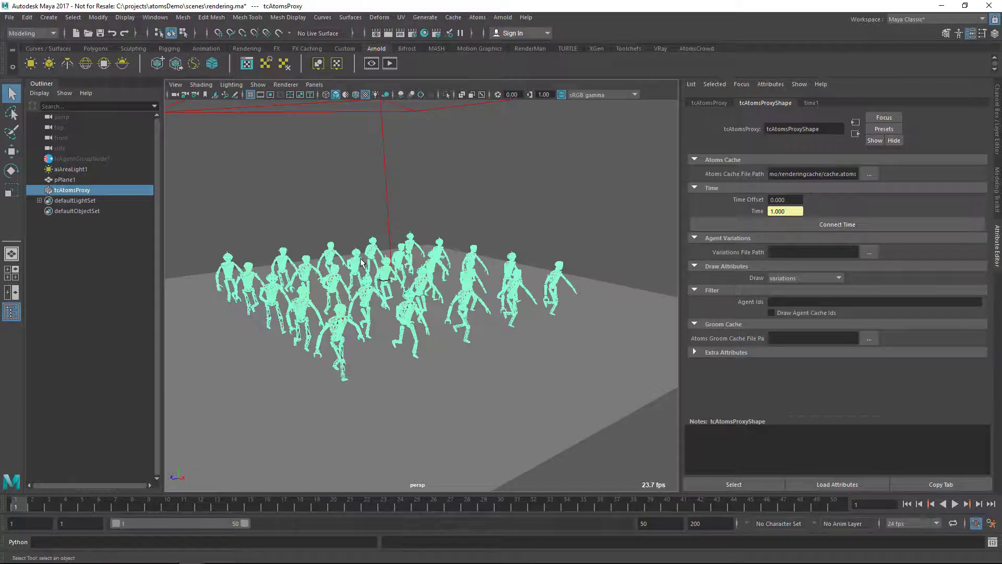
Dolly in on the proxied crowd, render it in Arnold, and close the render window.
scroll(363, 263, "up", 4)
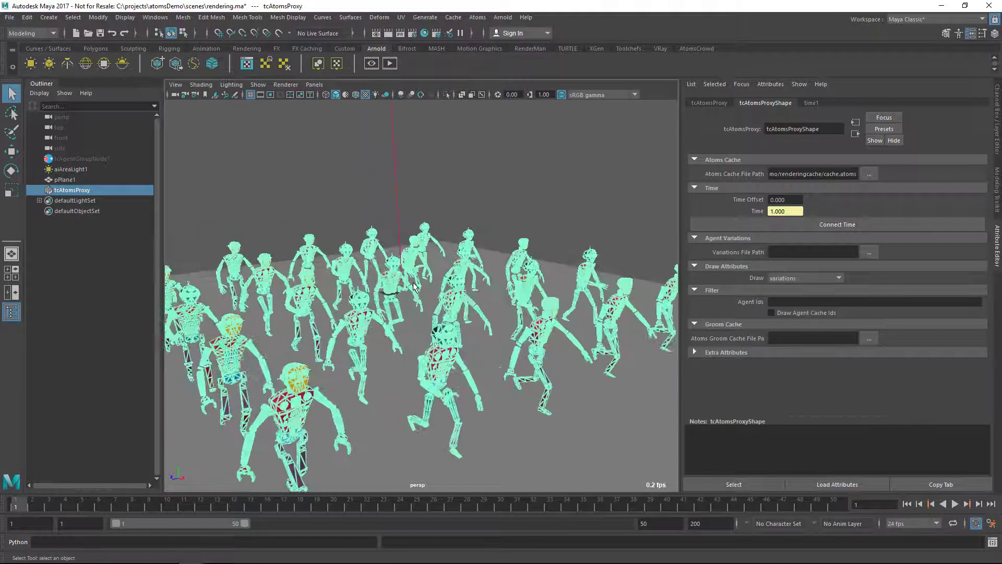
left_click(388, 33)
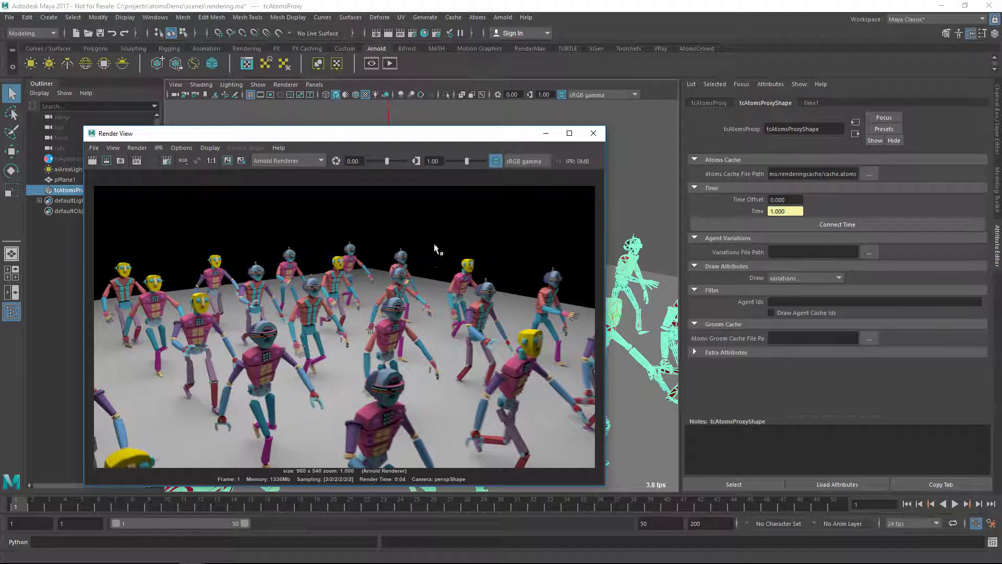
left_click(593, 133)
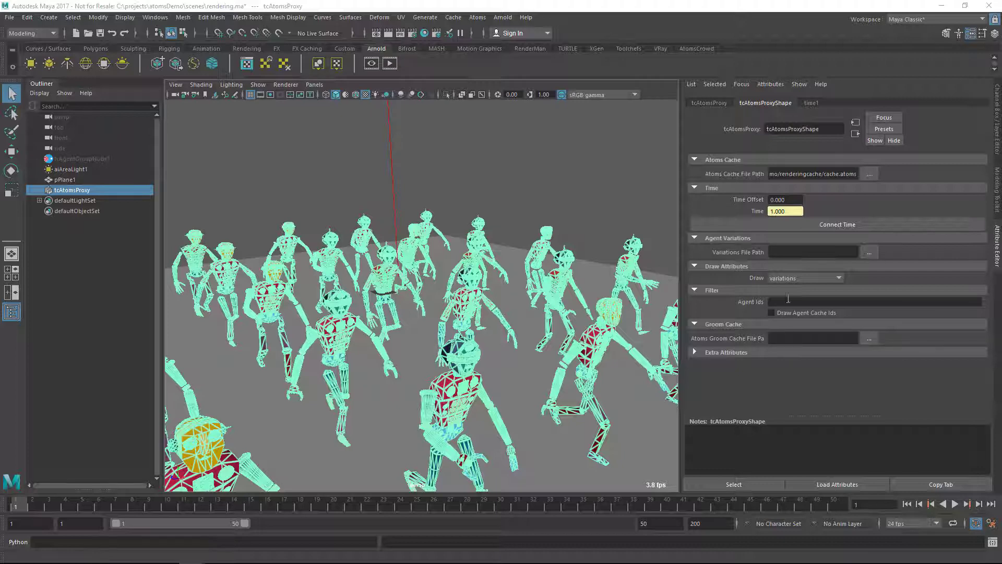
Dolly out and set the proxy's Agent Ids filter to 8 so only agent 8 draws.
right_click_drag(501, 267, 536, 279, "alt")
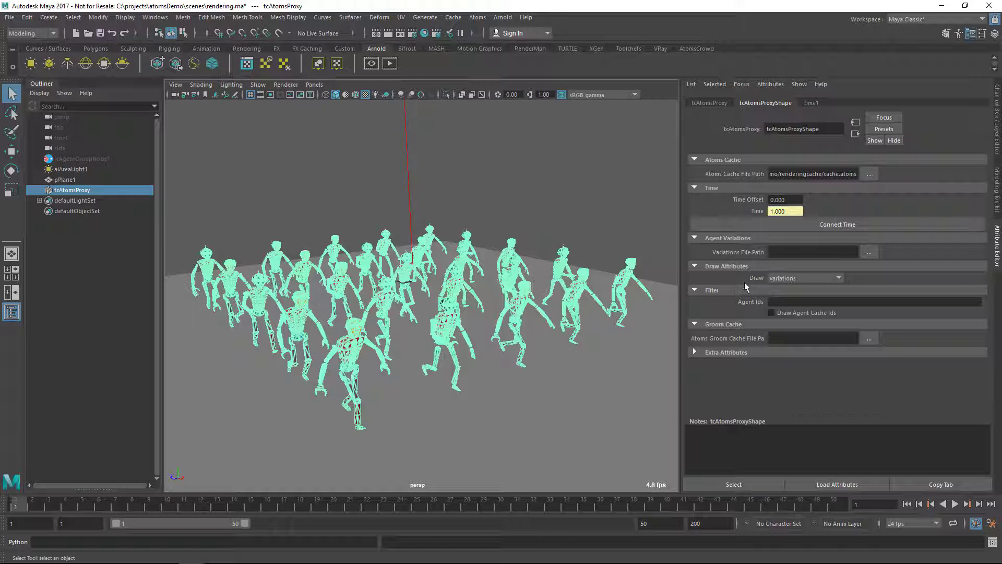
left_click(784, 301)
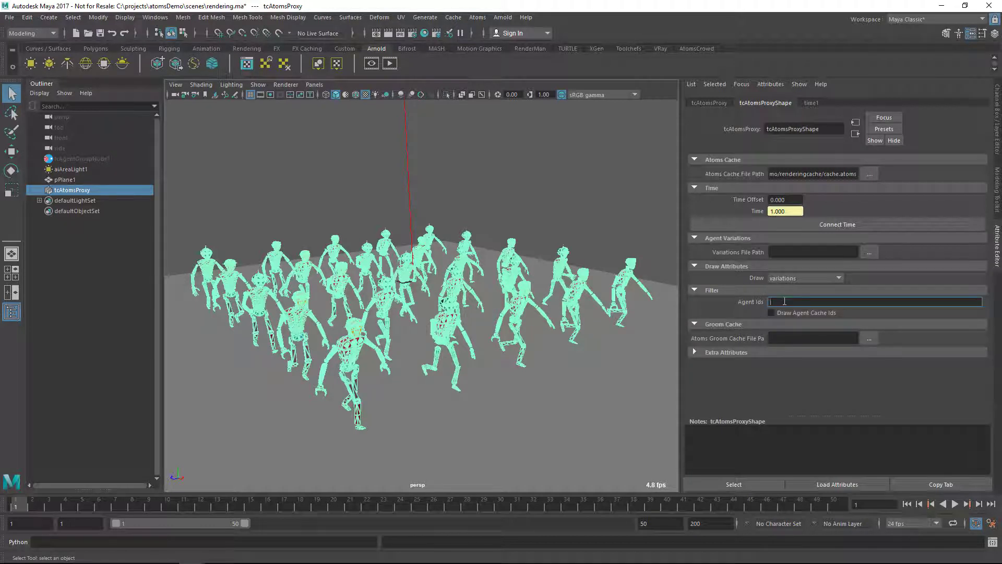
type("8")
key("Return")
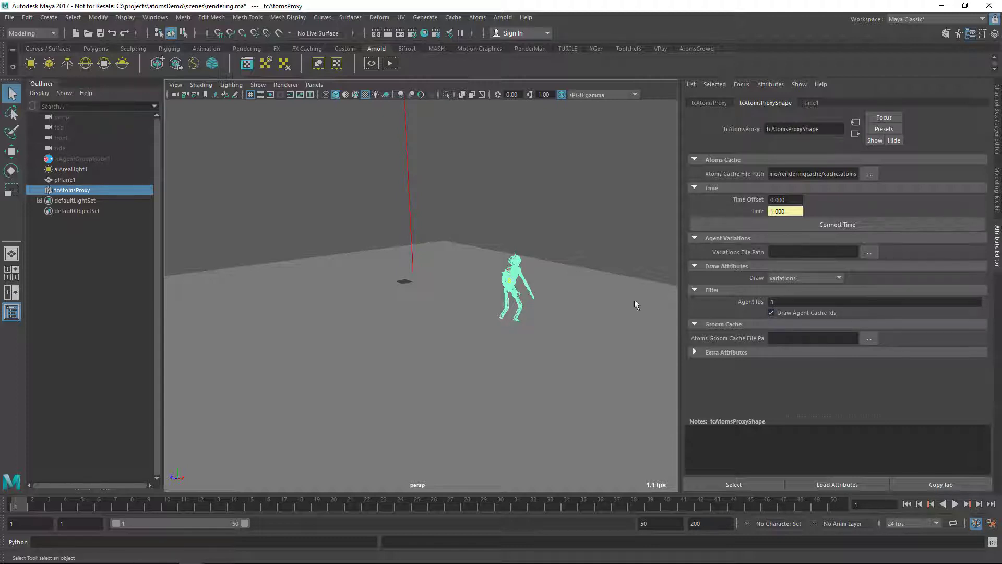
Clear the Agent Ids filter so every agent is drawn again.
left_click(796, 303)
key("BackSpace")
key("Return")
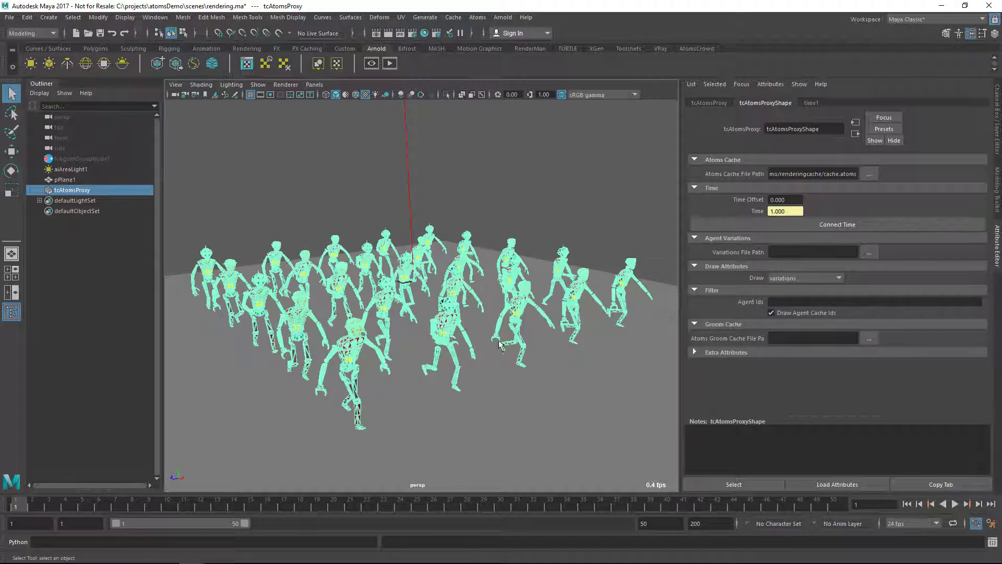
scroll(468, 335, "up", 2)
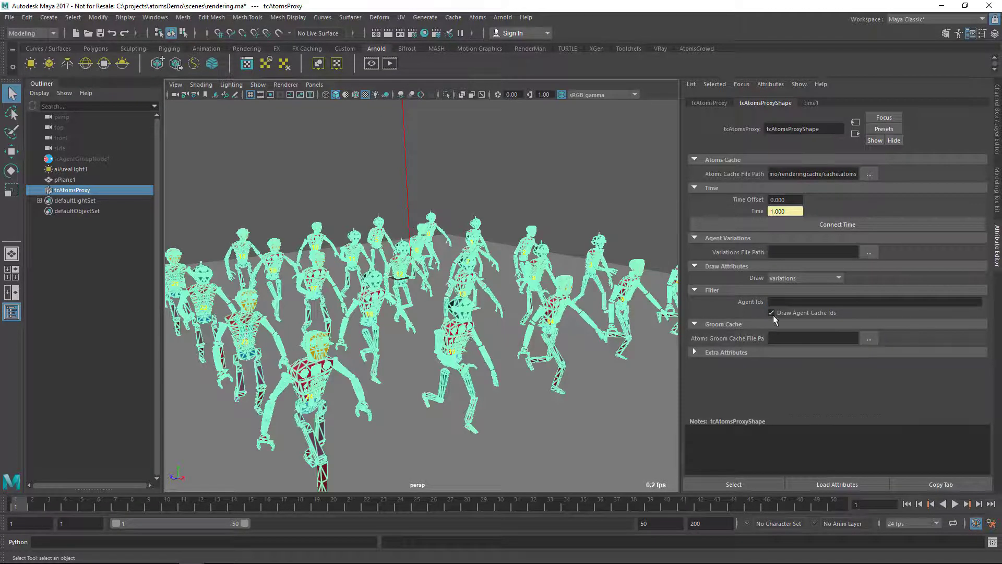
Enter an Agent Ids exclusion filter removing agents 8, 9 and 1.
left_click(782, 303)
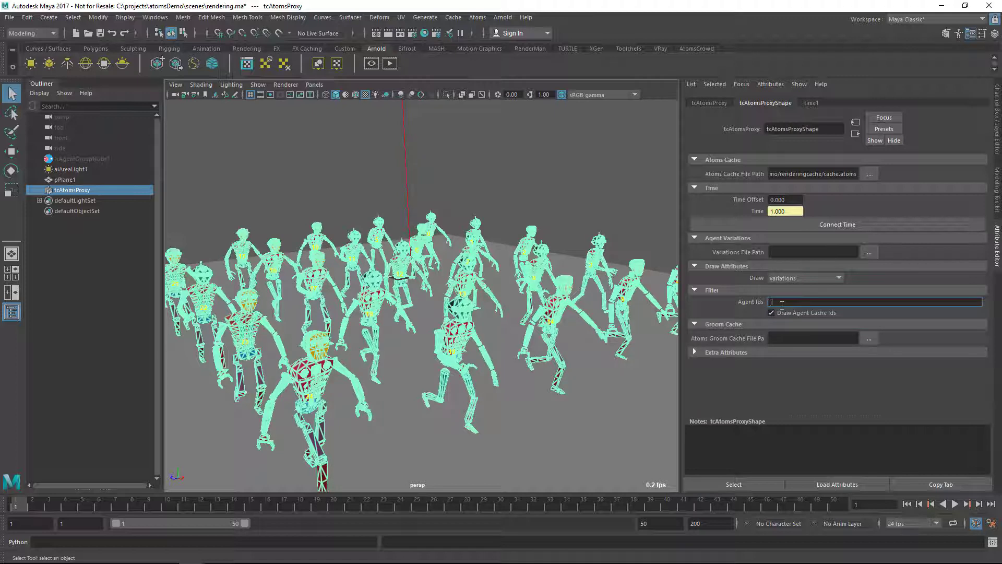
type("!19")
key("Return")
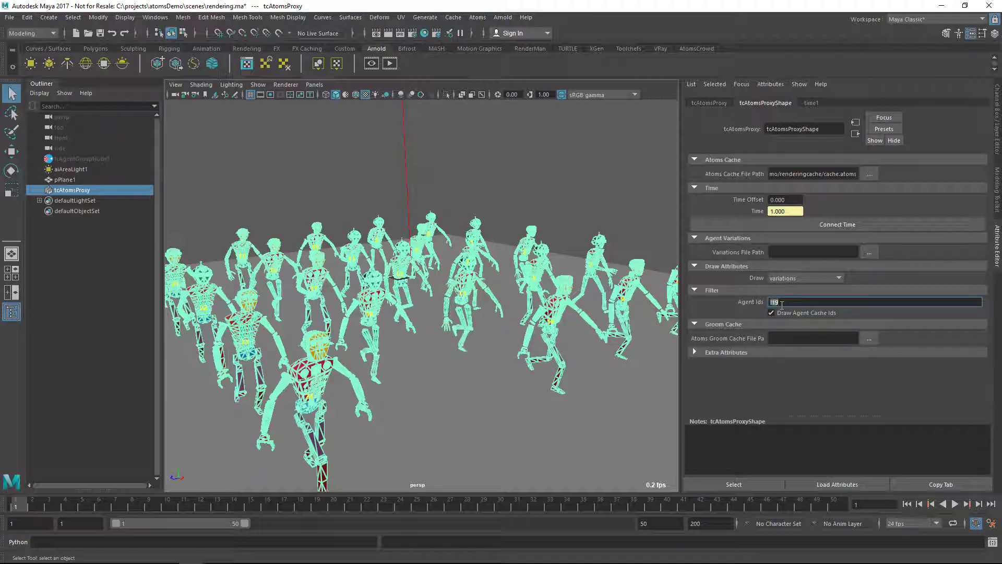
type("!20")
type("8")
type(",!9")
key("BackSpace")
type("!9,!1")
key("Return")
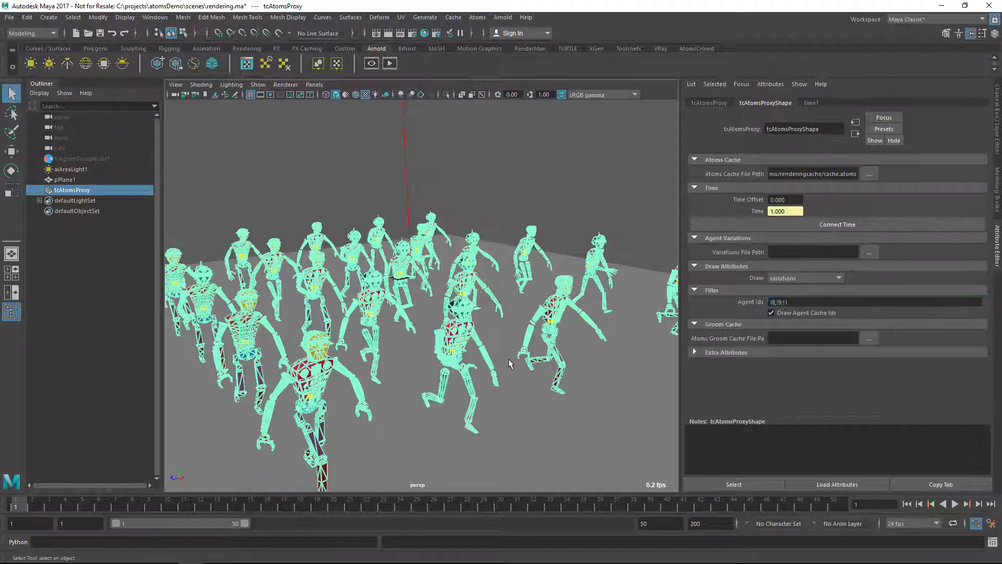
Replace the Agent Ids filter with !(3-8) to exclude agents 3 through 8.
left_click_drag(512, 366, 522, 350, "alt")
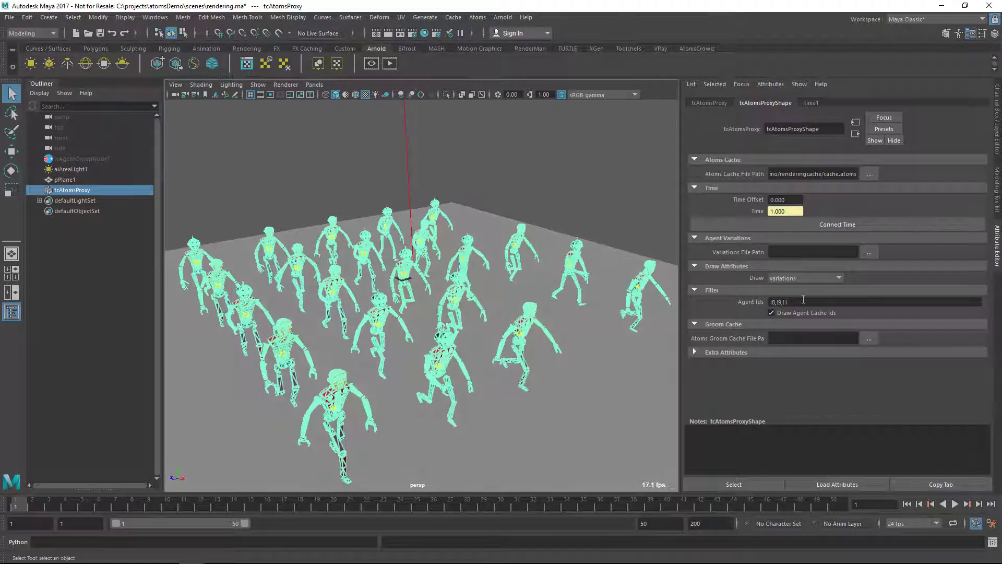
left_click_drag(789, 301, 774, 301)
type("!(8-")
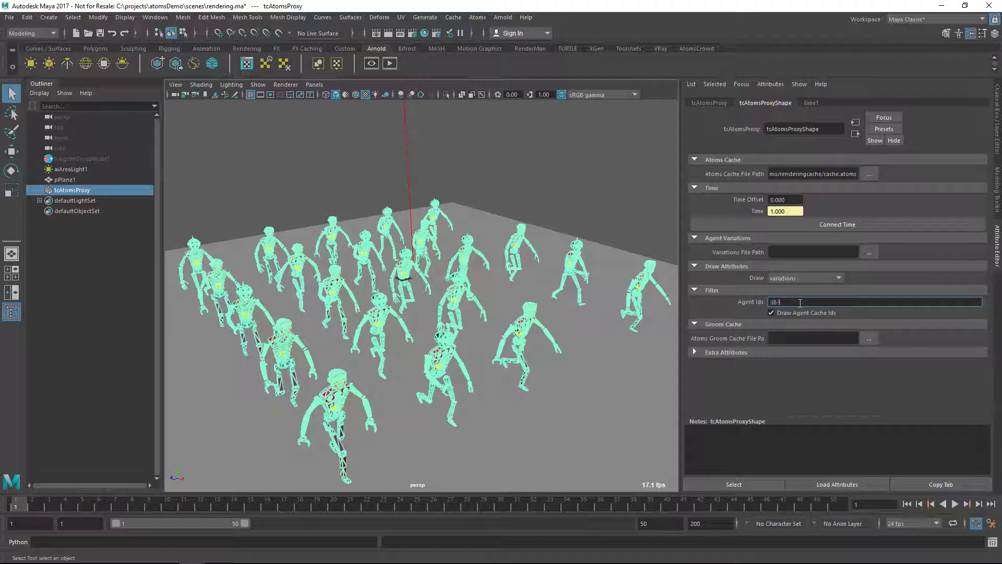
key("BackSpace")
key("BackSpace")
type("3-8)")
key("Return")
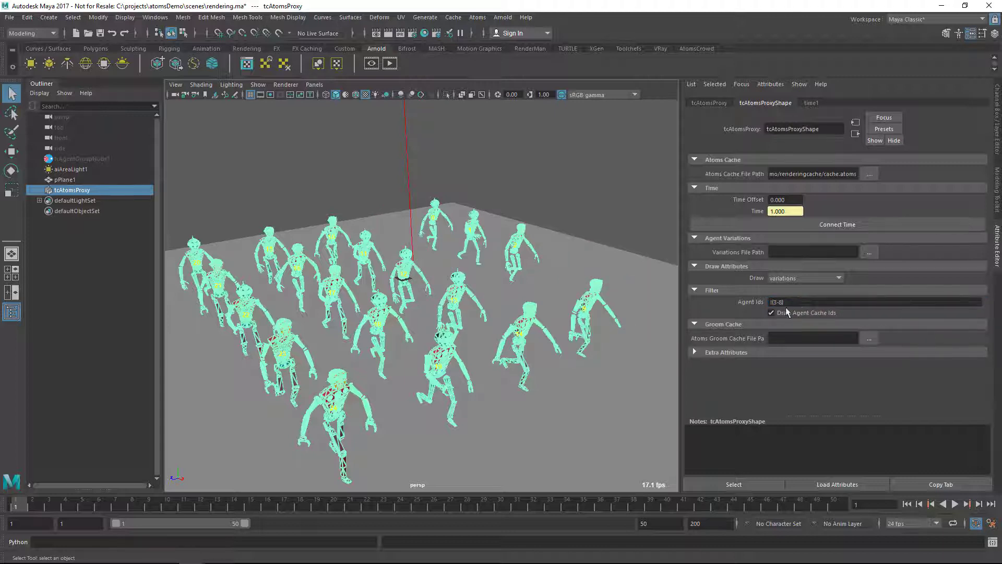
Add !11 to the Agent Ids filter to also exclude agent 11.
left_click(795, 303)
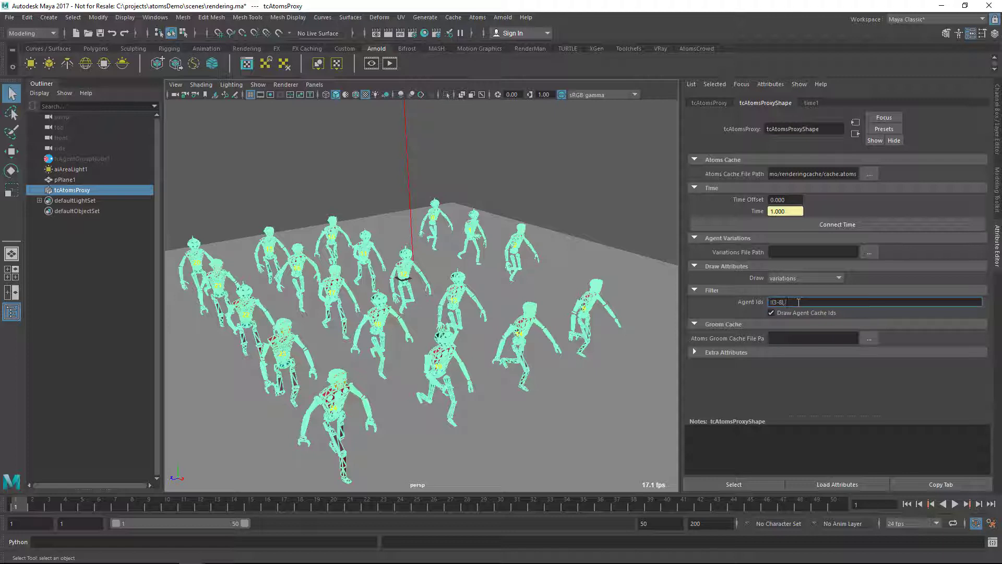
type("!11")
key("Return")
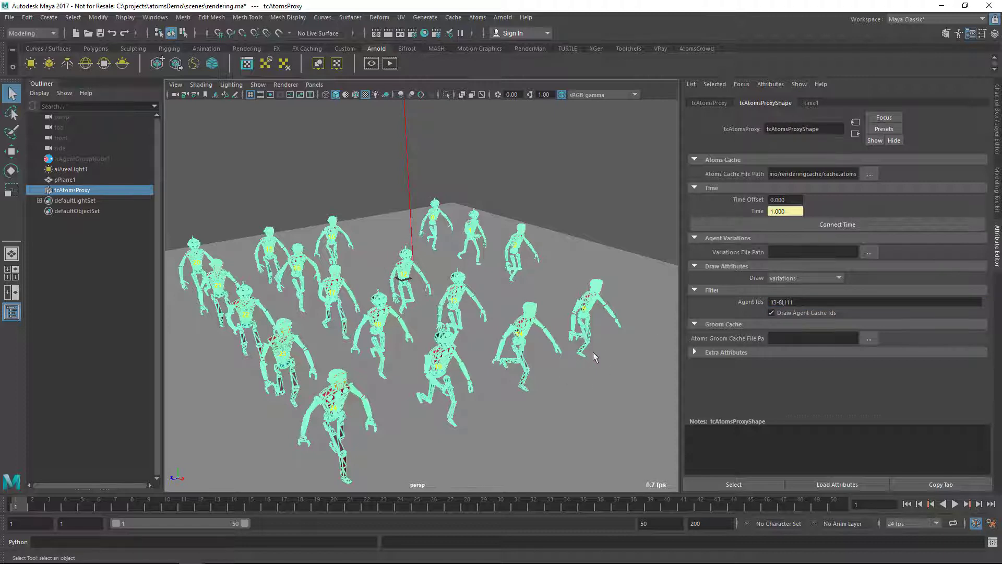
Turn off Draw Agent Cache Ids and recentre the view on the filtered crowd.
left_click(782, 312)
scroll(500, 302, "down", 2)
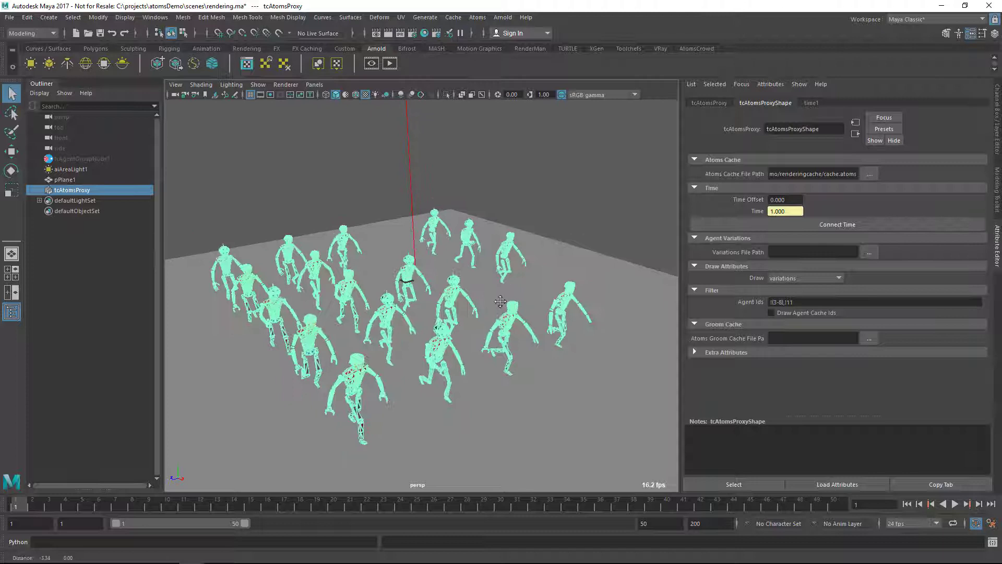
middle_click_drag(500, 301, 572, 301, "alt")
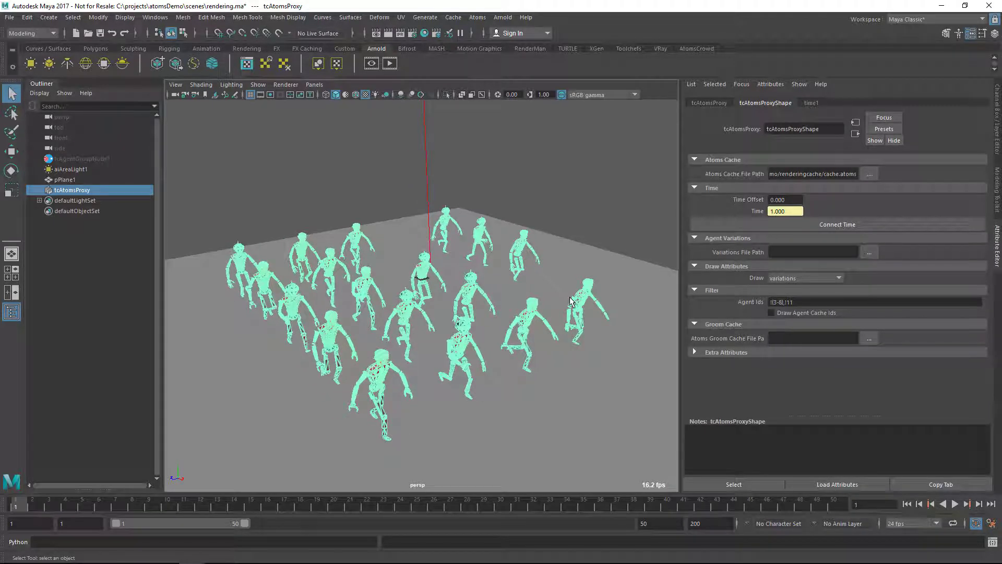